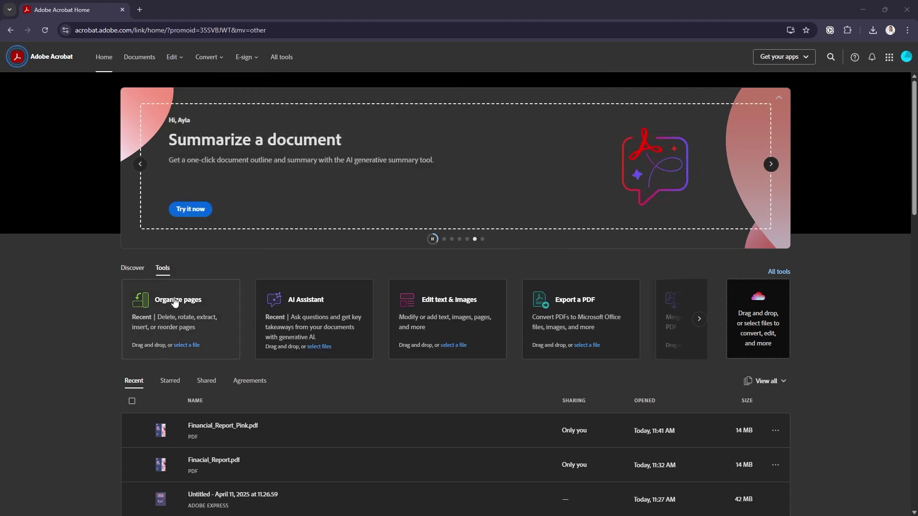
Launch Organize pages from All tools and switch its file picker to the My computer upload area.
click(277, 62)
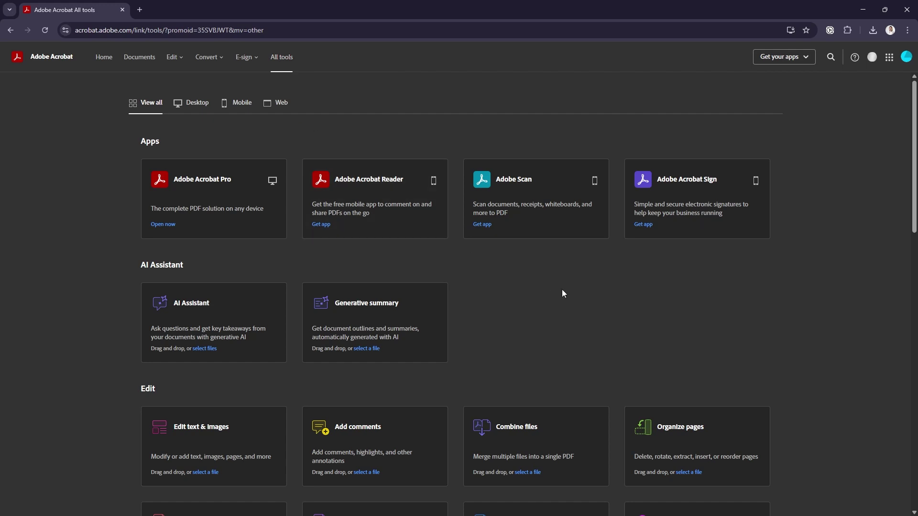
scroll(187, 293, down, 2)
click(697, 343)
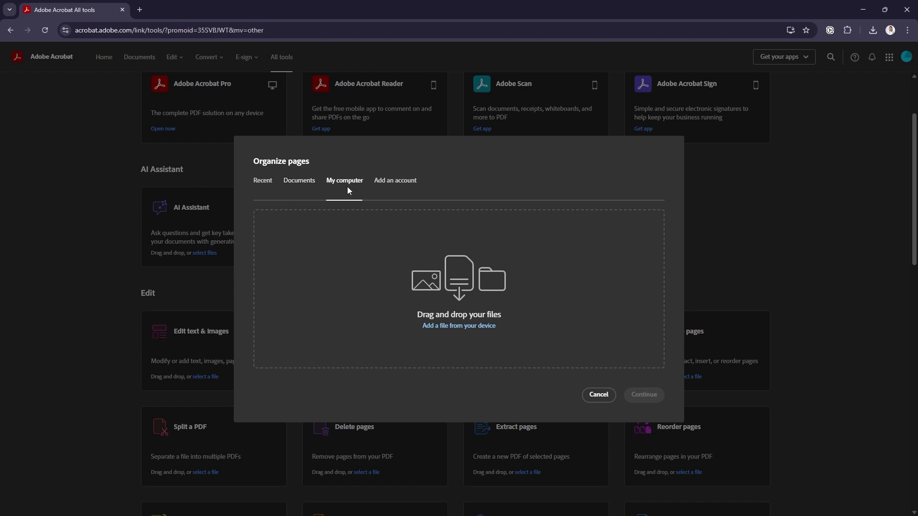
click(287, 180)
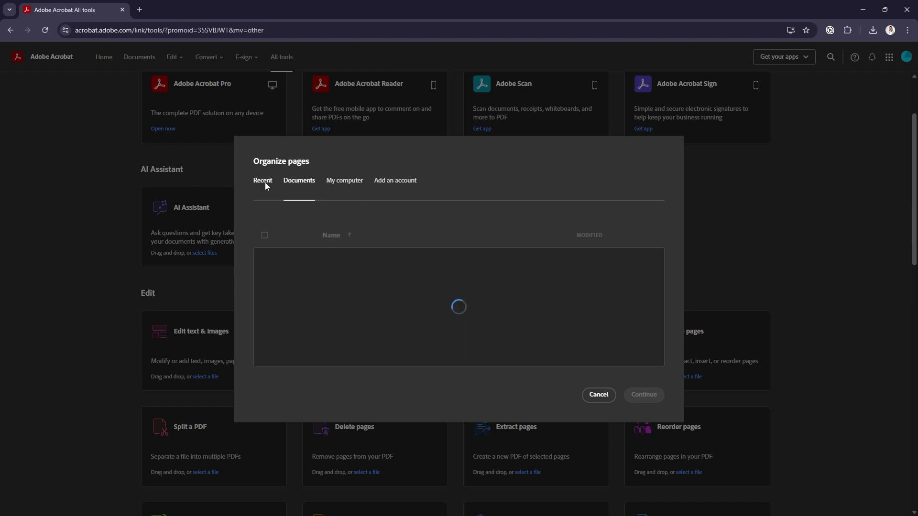
click(266, 181)
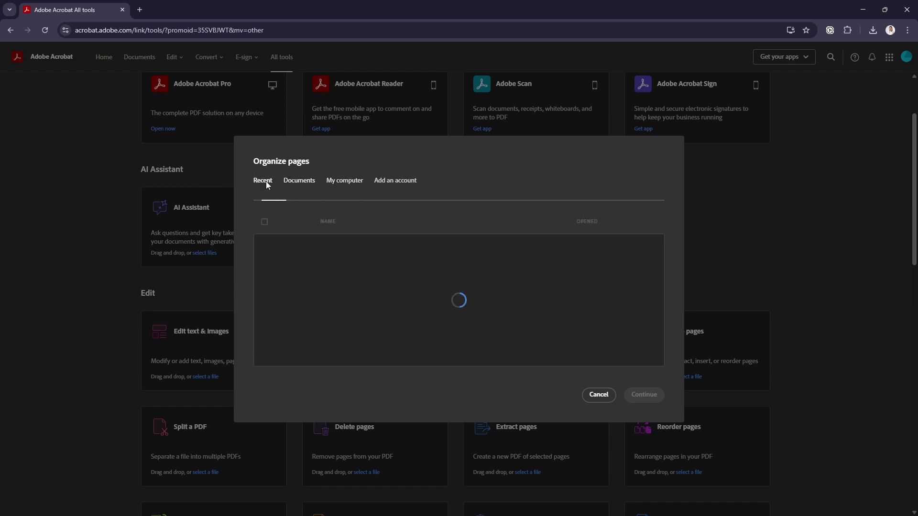
click(343, 182)
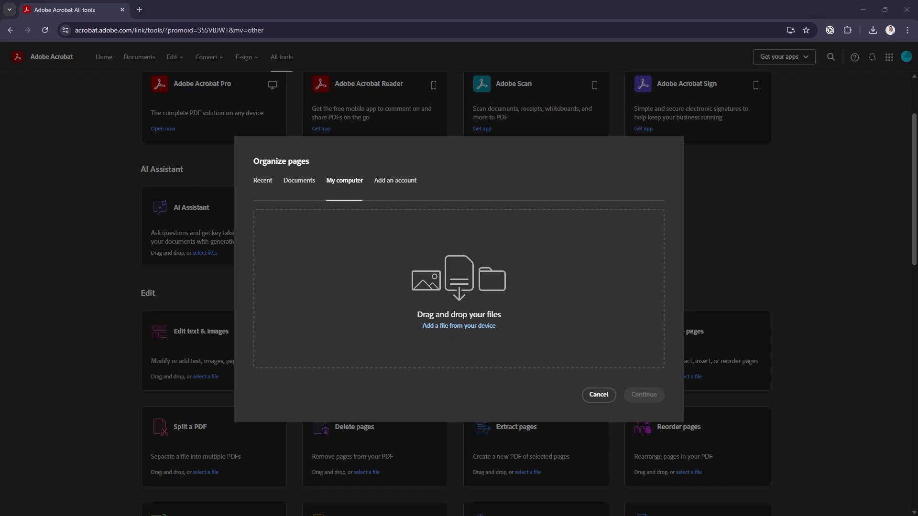
Select Main and Addition_1 in File Explorer and drag them into the Organize pages drop zone.
drag(528, 175, 614, 223)
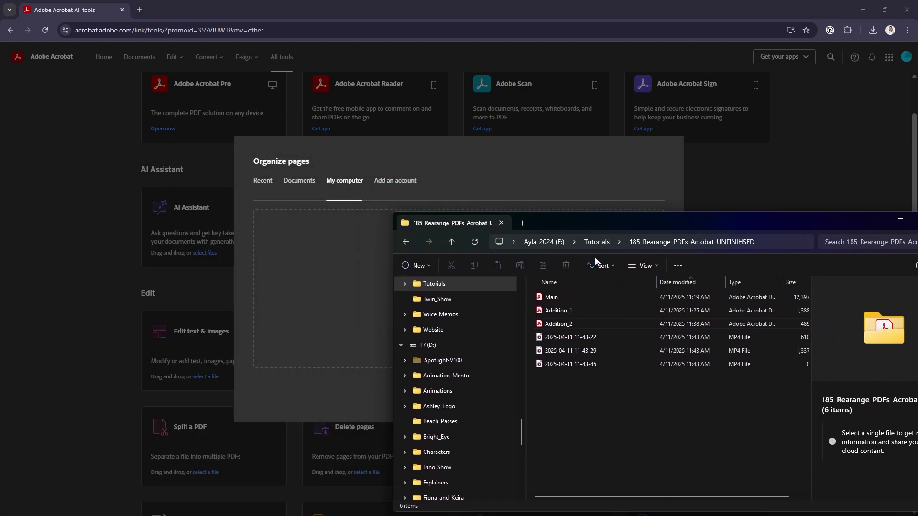
click(543, 297)
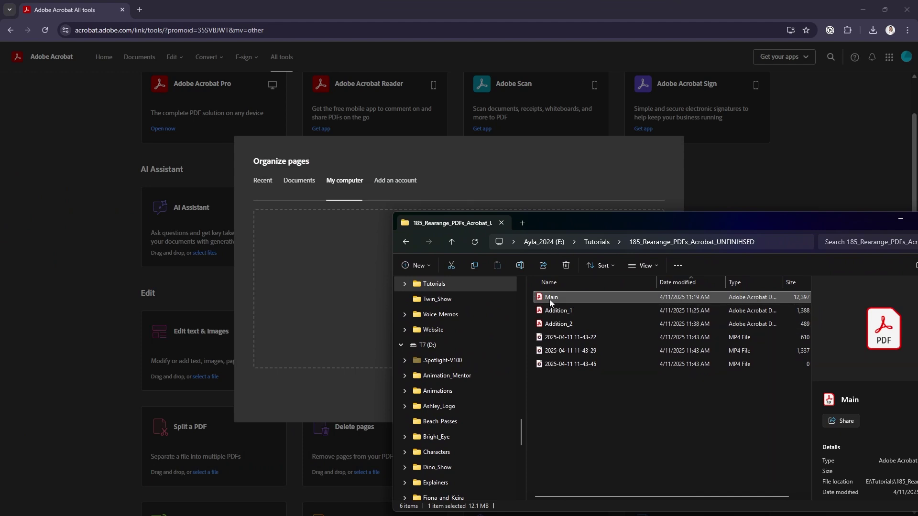
click(552, 309)
click(554, 297)
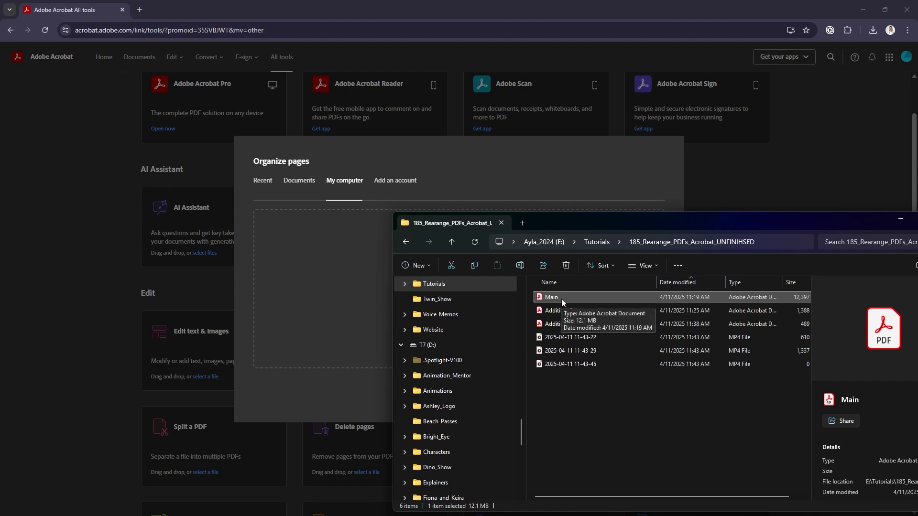
click(559, 311)
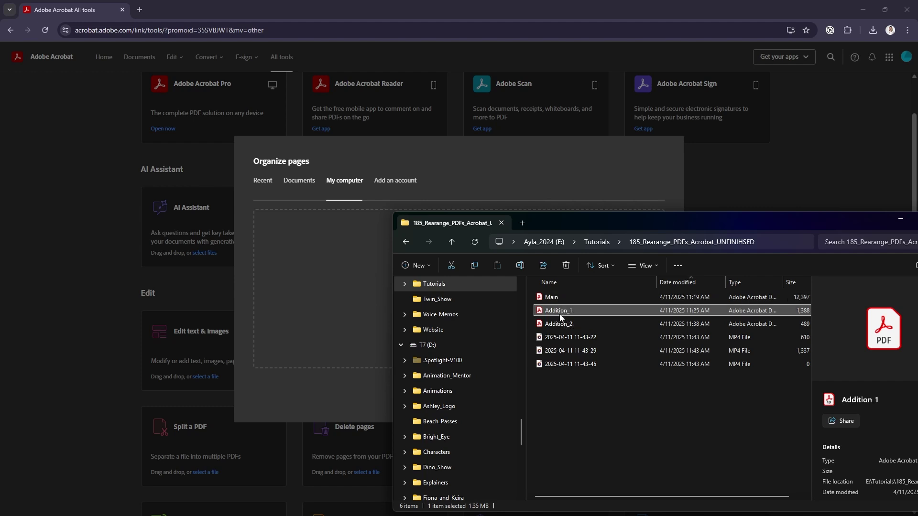
click(559, 323)
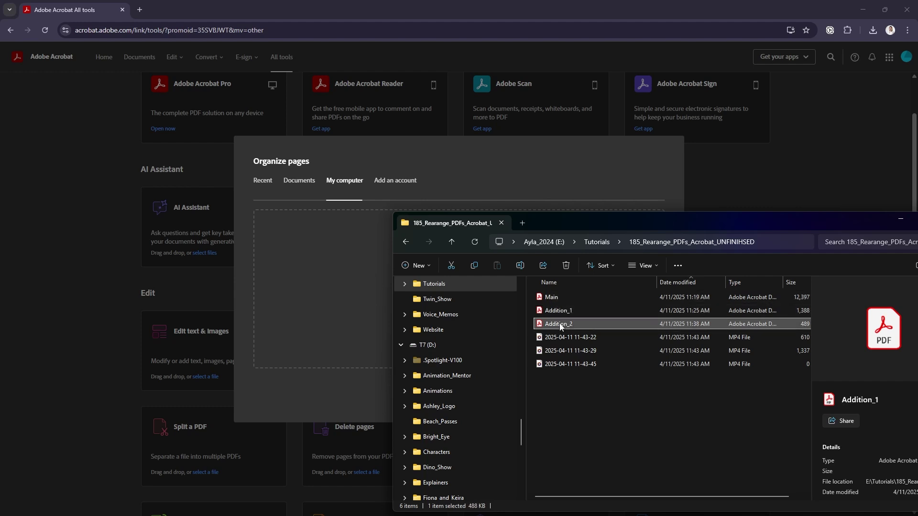
click(552, 296)
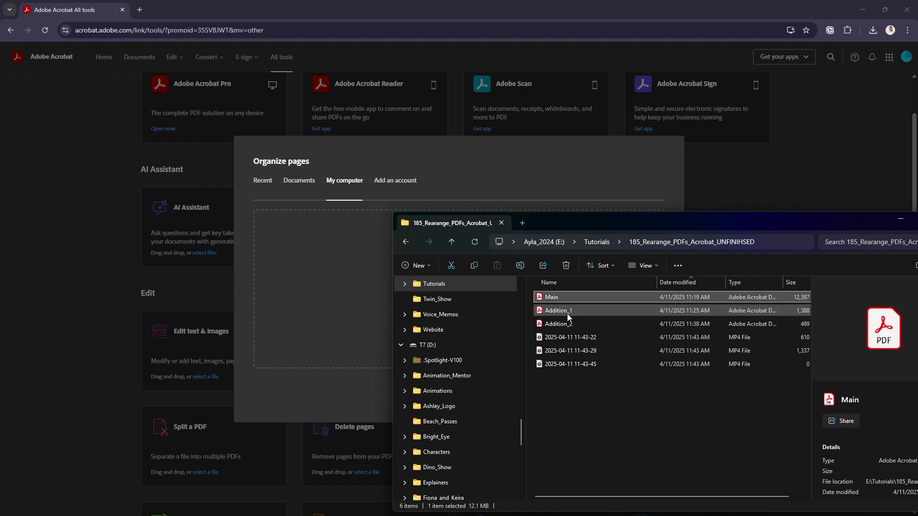
ctrl+click(557, 310)
drag(552, 299, 346, 284)
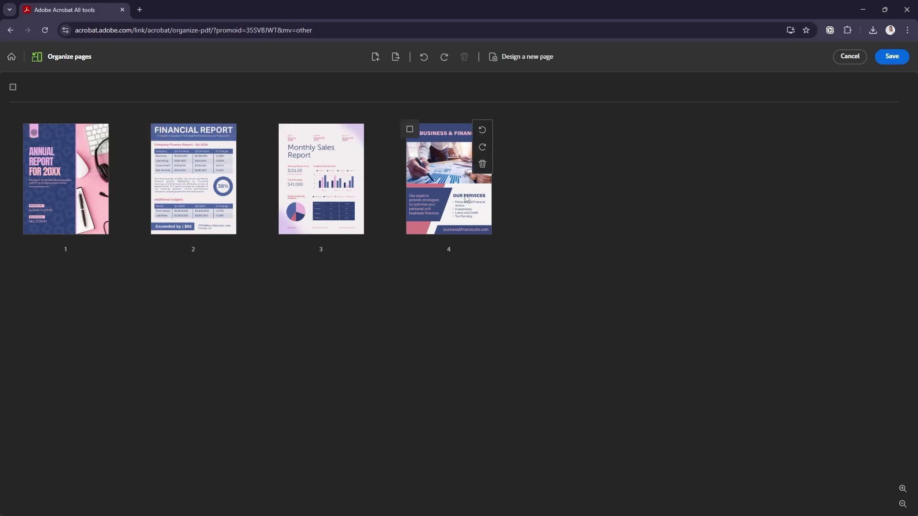
Drag the Business & Finance page from position 4 to position 2, then delete the Monthly Sales Report page.
drag(439, 190, 156, 194)
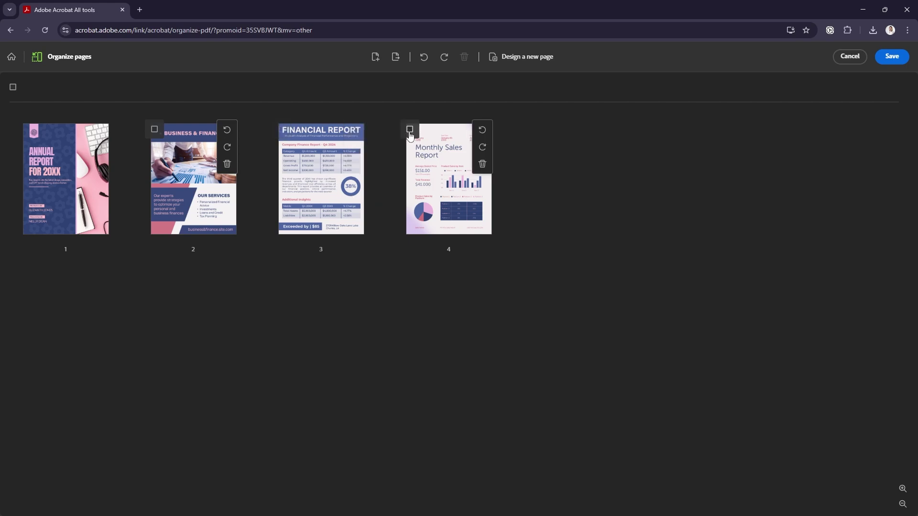
click(410, 129)
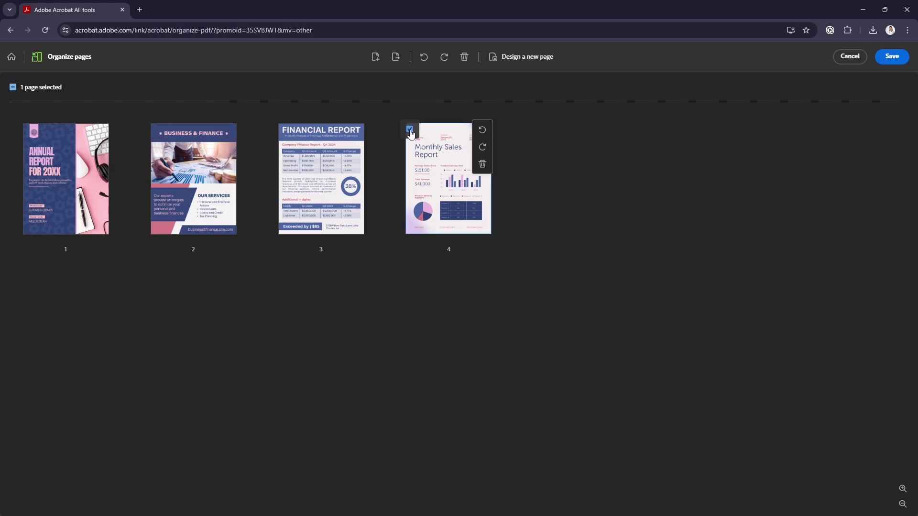
click(464, 57)
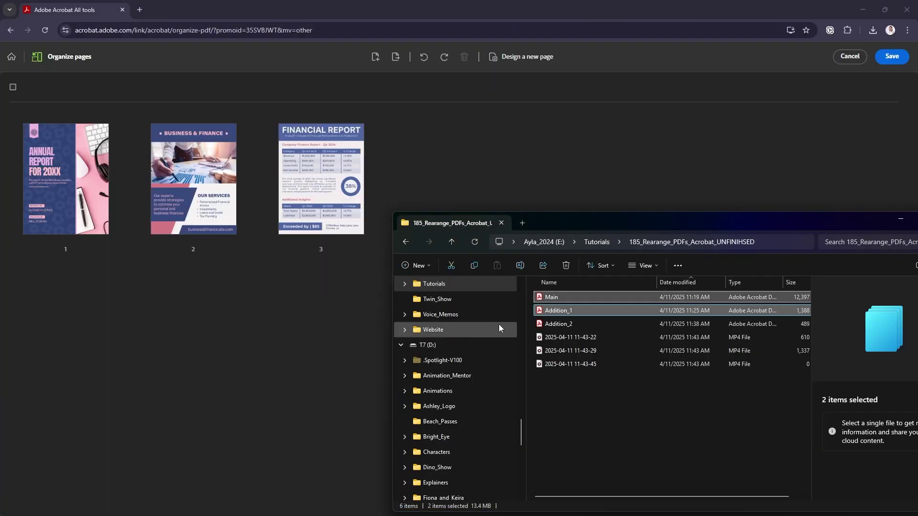
Drag Addition_2 from File Explorer in after page 3, adding the Financial Advisors page.
click(574, 324)
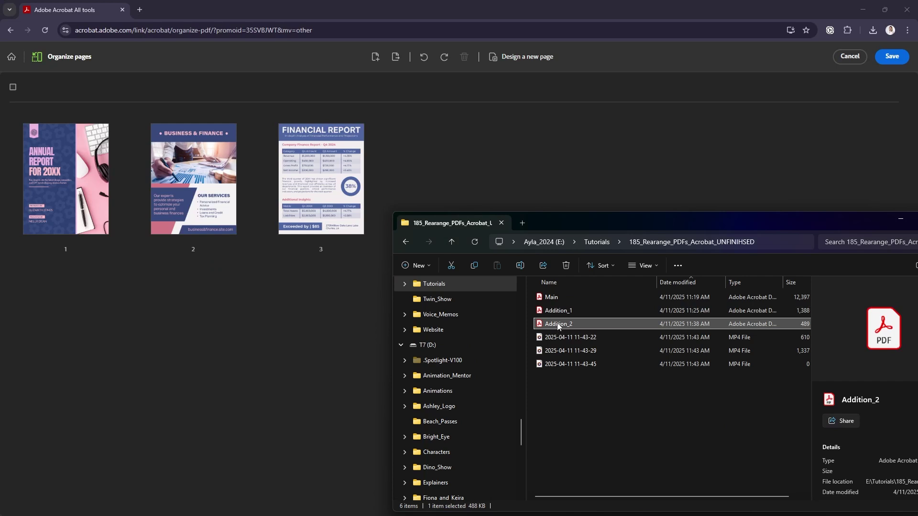
drag(558, 326, 419, 188)
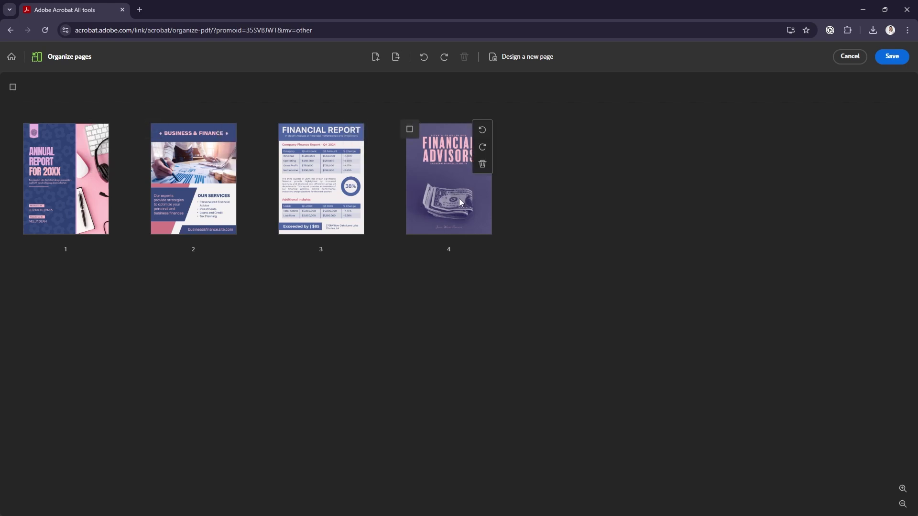
Reorder the thumbnails to Annual Report, Business & Finance, Financial Report, then Financial Advisors.
drag(461, 190, 159, 191)
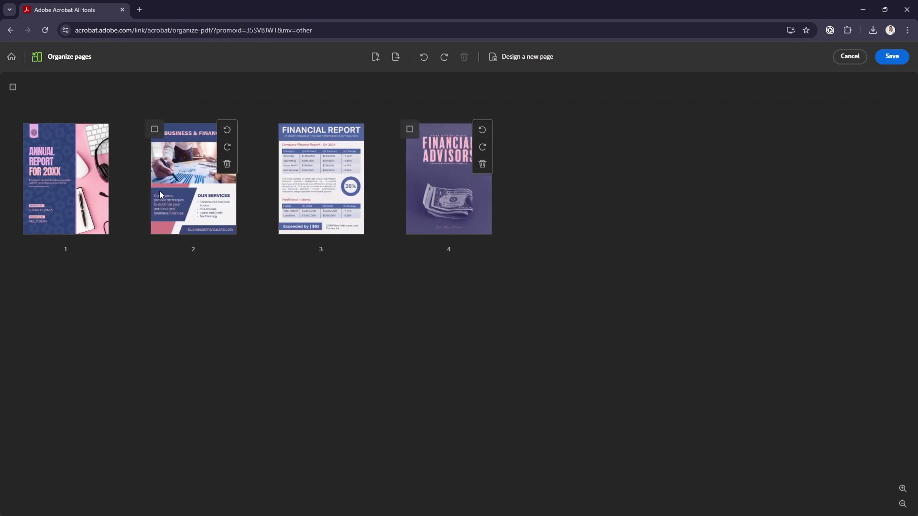
drag(436, 201, 547, 197)
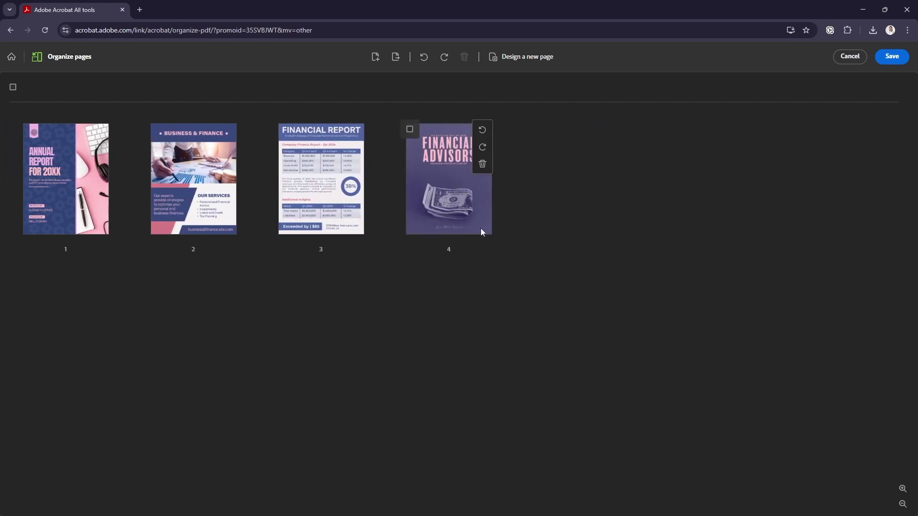
mouse_move(312, 258)
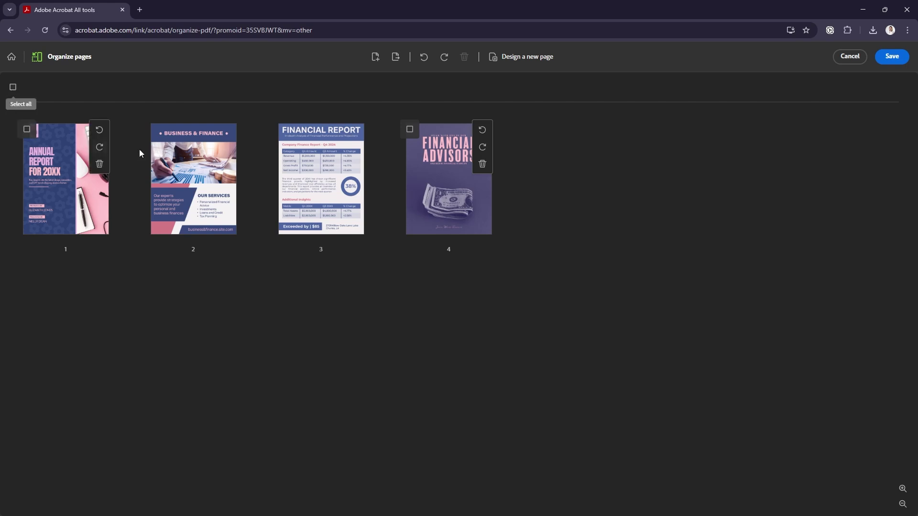
Select all four pages and save them as Financial_Packet.pdf.
click(13, 89)
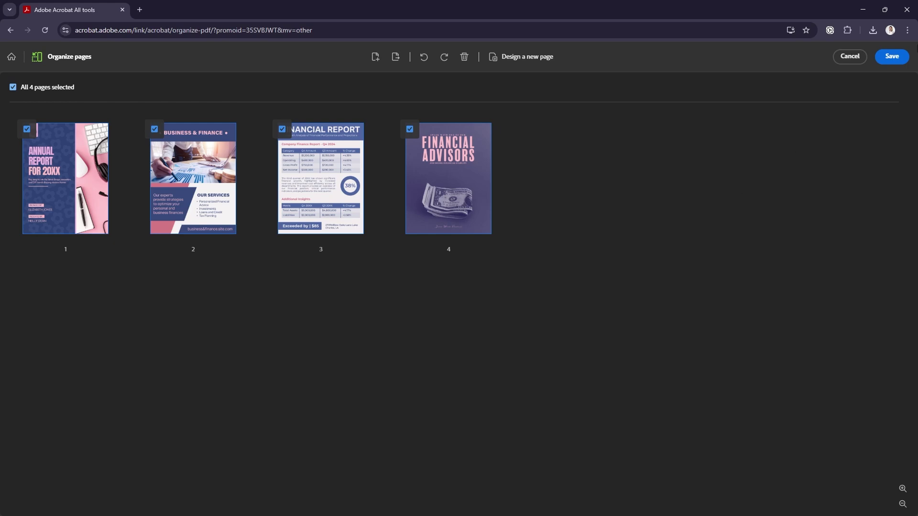
click(888, 59)
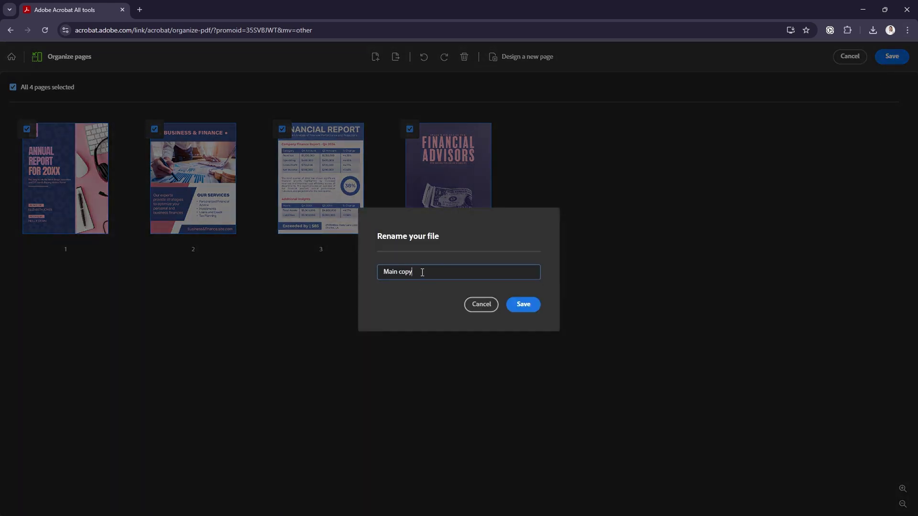
text(Financial_Packet)
key(Return)
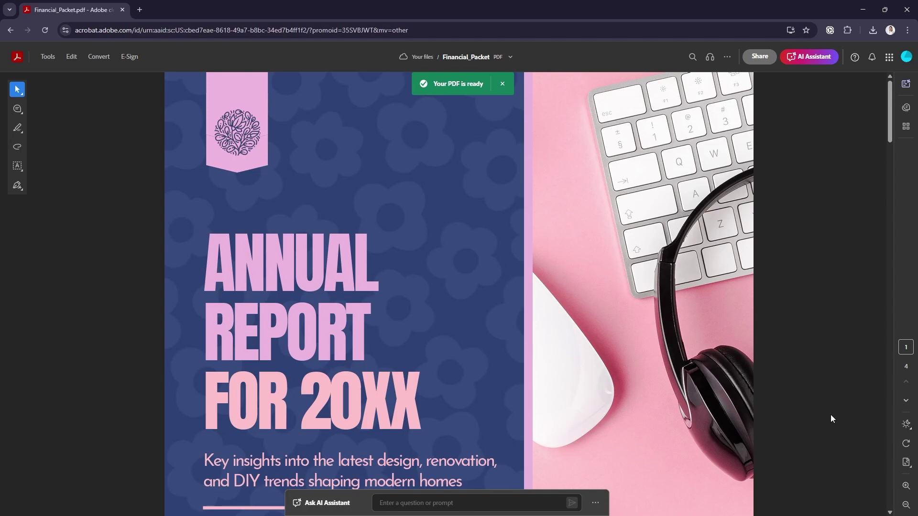
scroll(718, 225, down, 15)
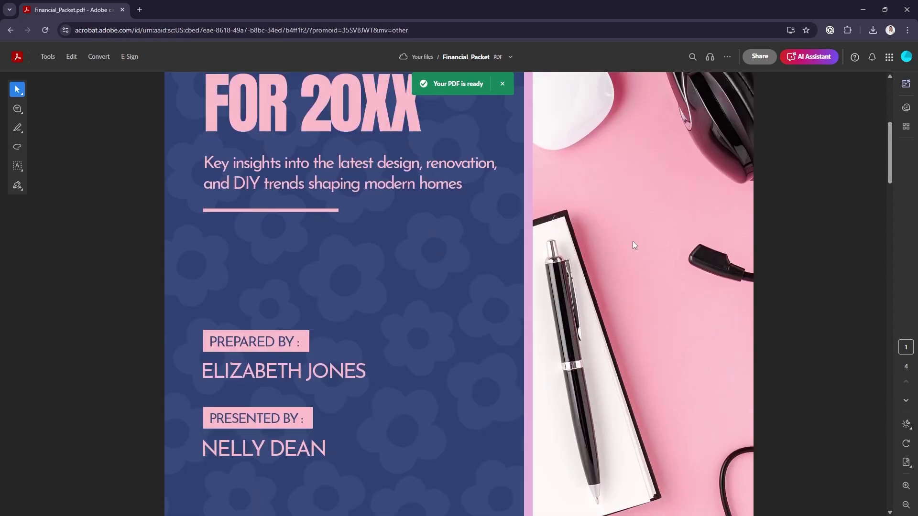
scroll(689, 245, down, 20)
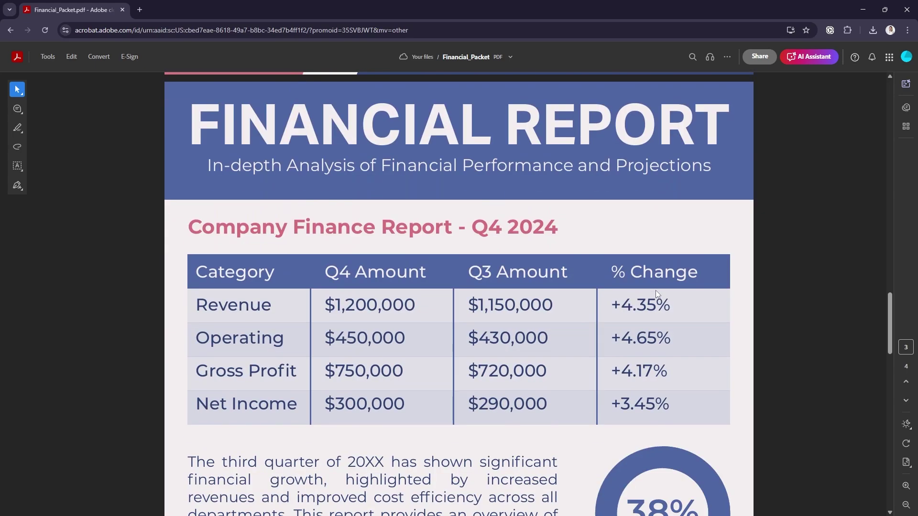
scroll(669, 289, down, 10)
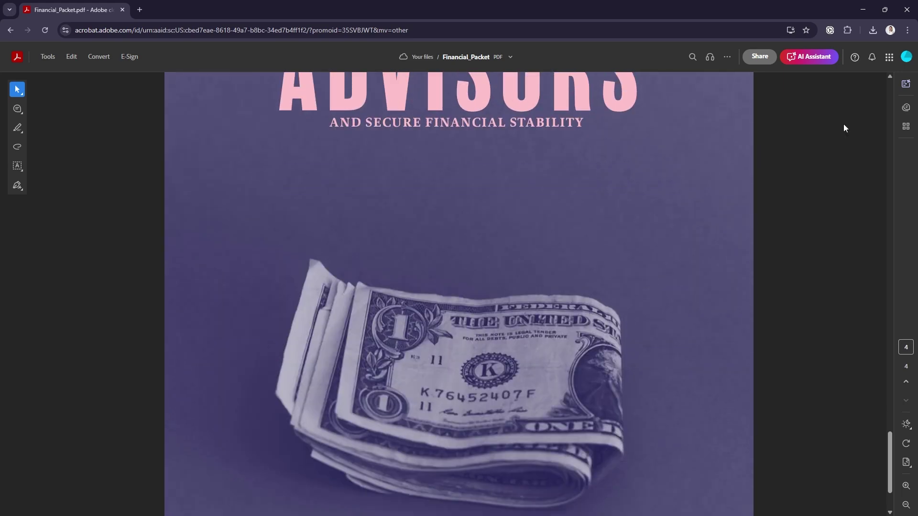
scroll(602, 258, up, 20)
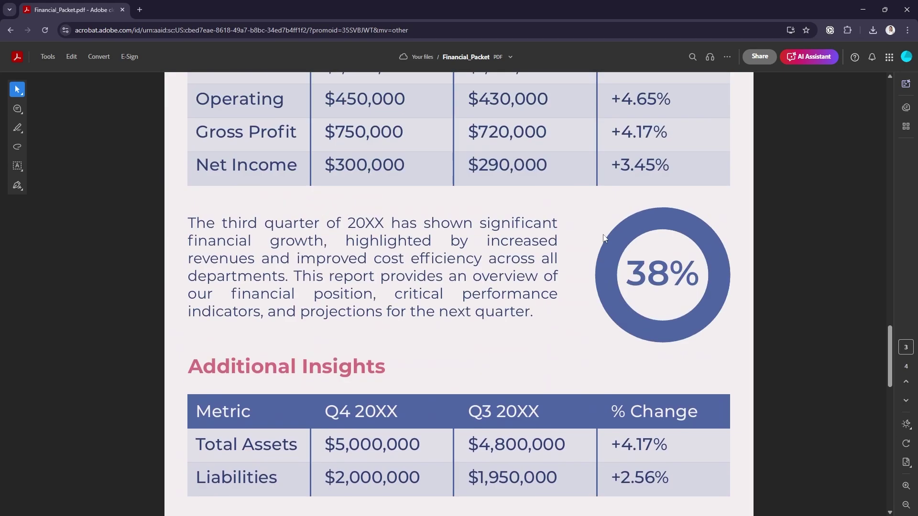
scroll(606, 238, up, 15)
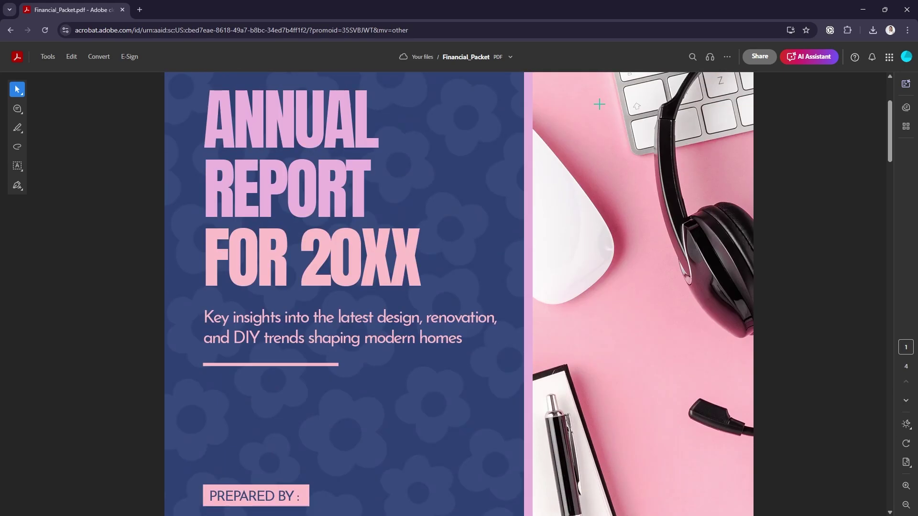
click(727, 59)
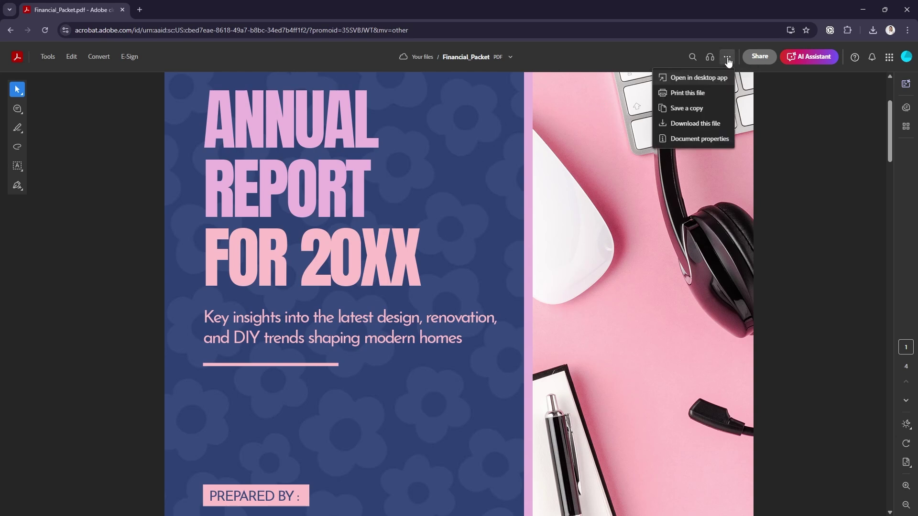
Download Financial_Packet in PDF format and reveal the 13.9 MB file in Downloads.
click(684, 124)
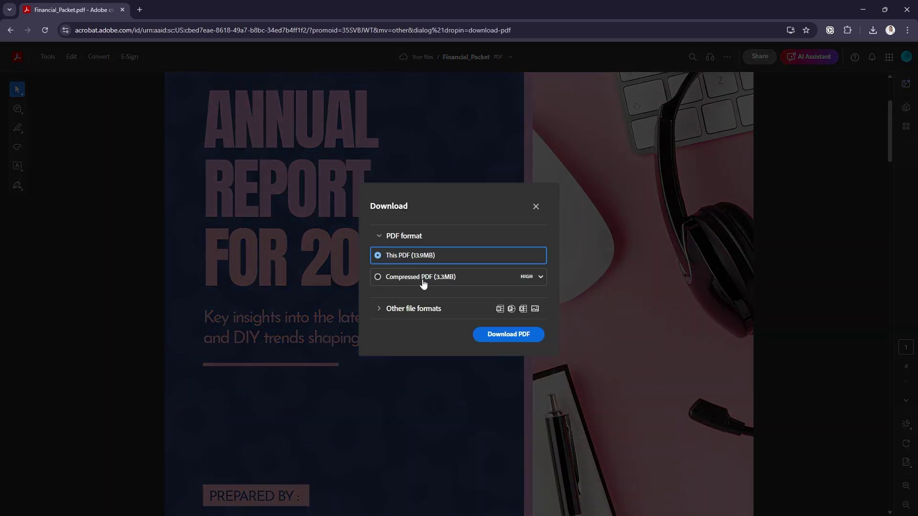
click(381, 310)
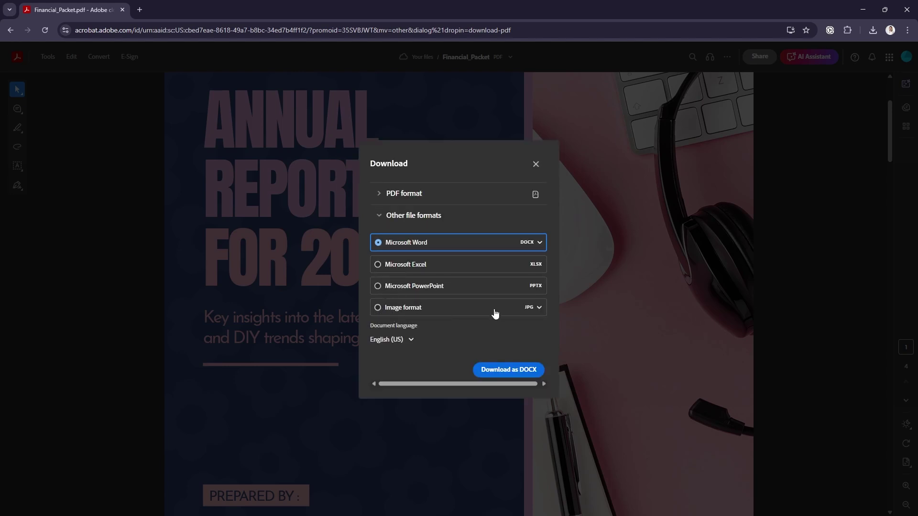
click(420, 199)
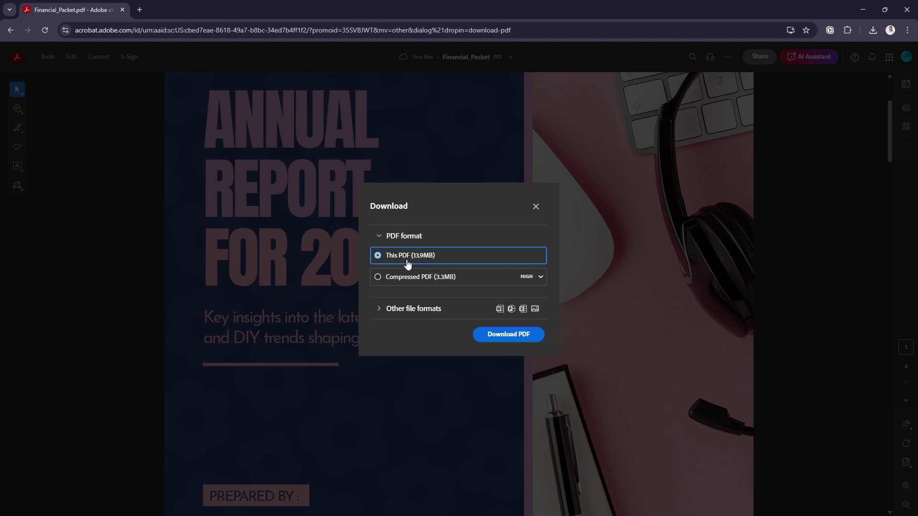
click(510, 340)
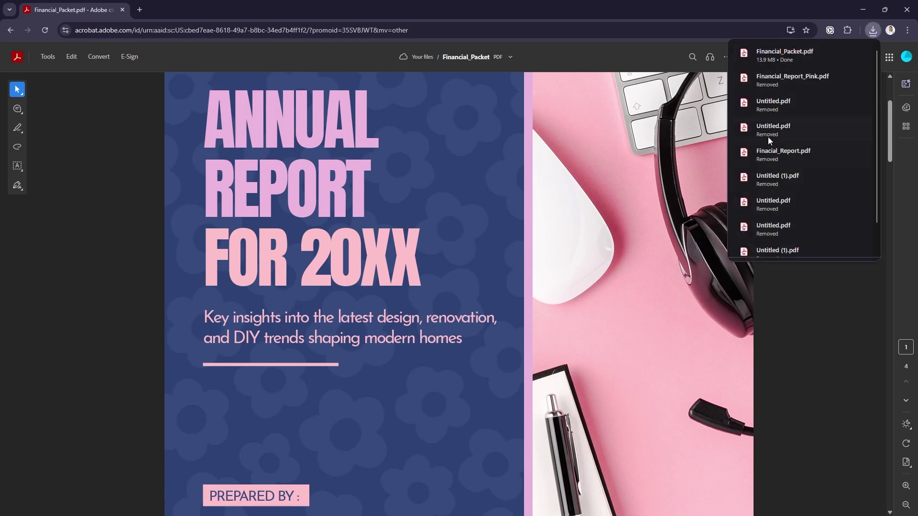
click(861, 54)
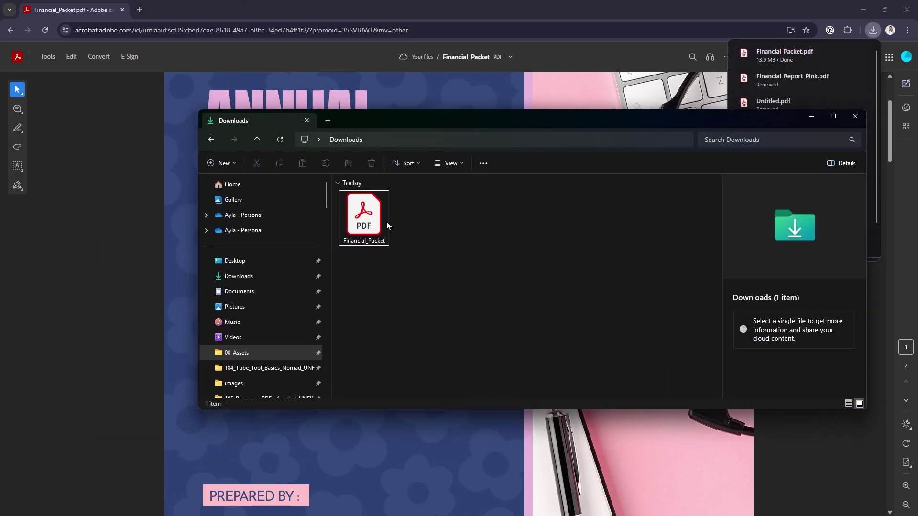
Open Financial_Packet.pdf in desktop Acrobat, scroll through its pages, and dismiss the PDFMaker add-in message.
double_click(372, 221)
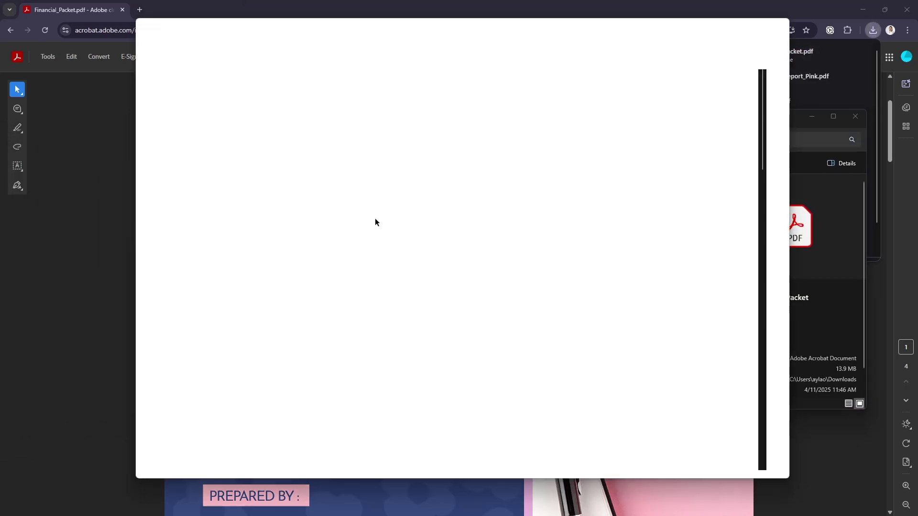
scroll(631, 259, down, 5)
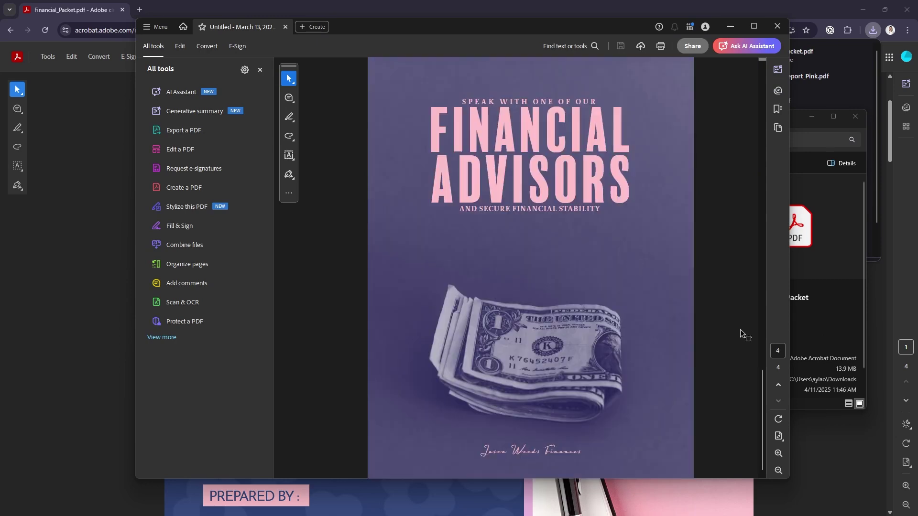
drag(762, 399, 742, 145)
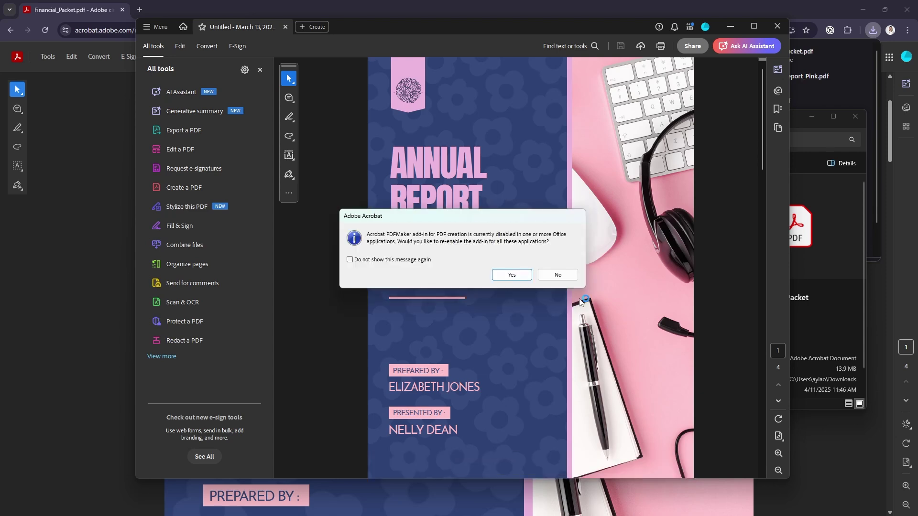
click(558, 275)
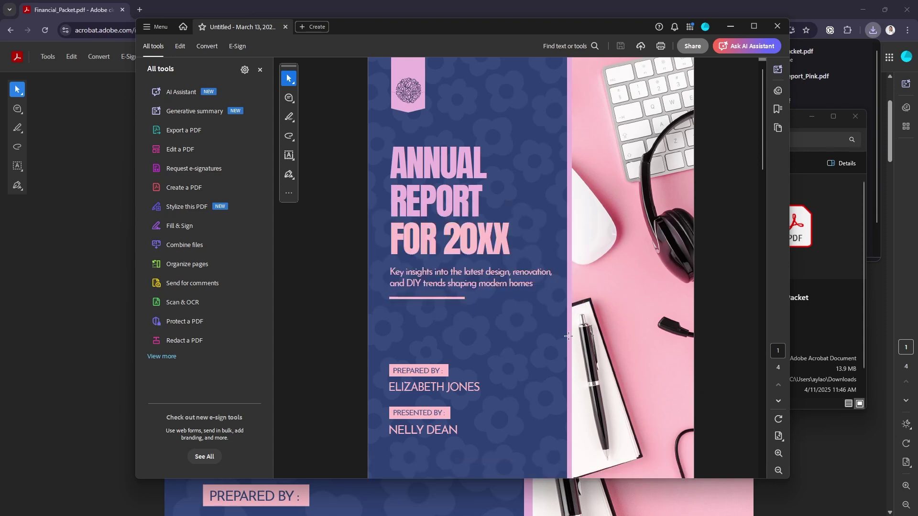